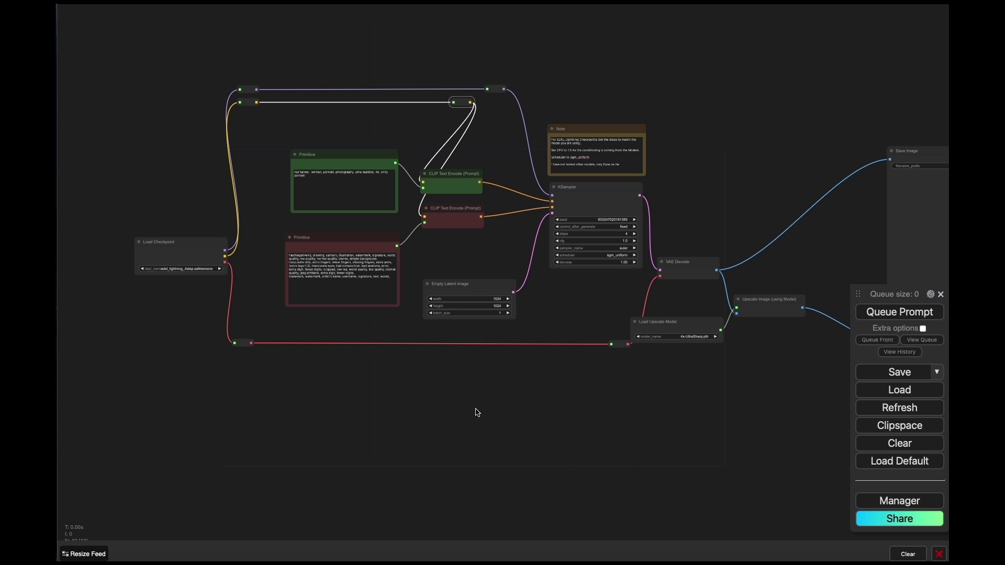
# Step: Nudge the view left and zoom in on the positive and negative prompt nodes beside the checkpoint loader
pyautogui.moveTo(478, 413); pyautogui.dragTo(458, 414)
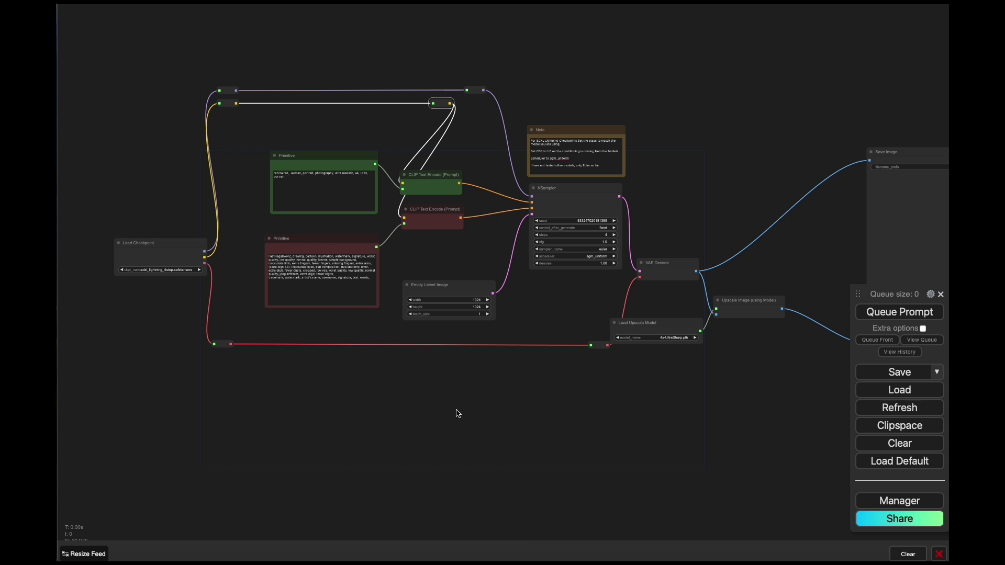
pyautogui.scroll(5, 326, 321)
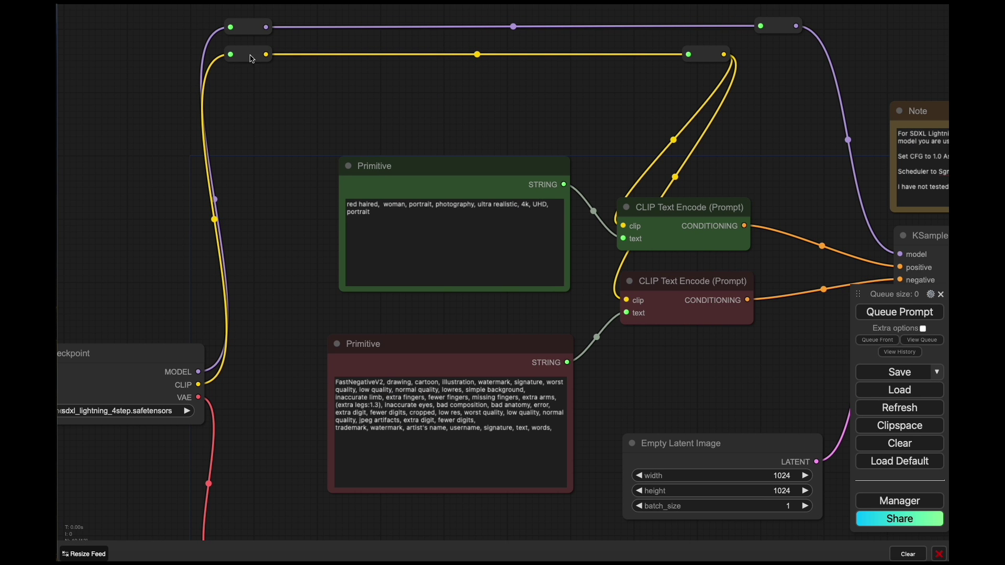
# Step: Survey the graph, then nudge the negative prompt Primitive node up and right toward the positive prompt
pyautogui.moveTo(791, 146); pyautogui.dragTo(746, 111)
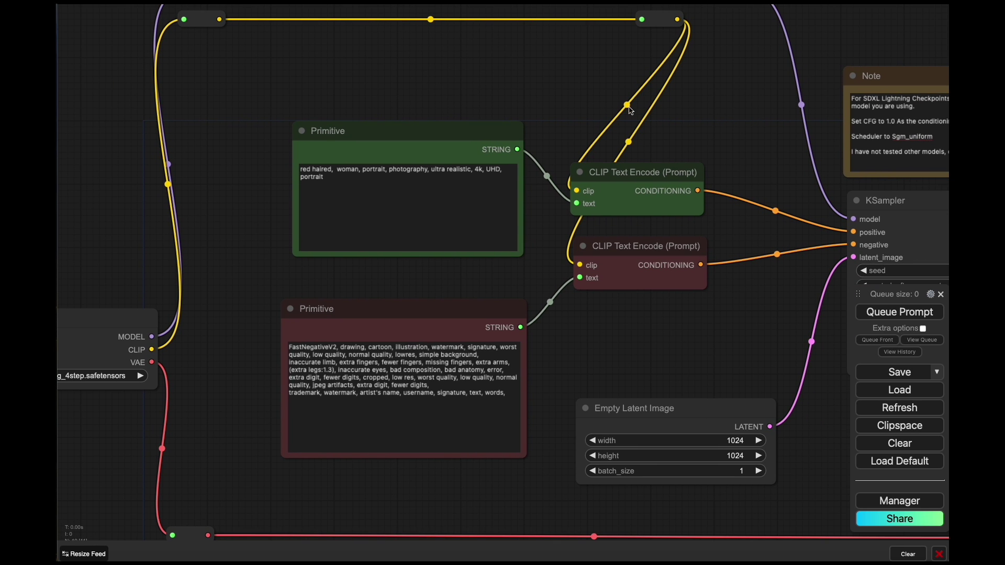
pyautogui.moveTo(202, 495); pyautogui.dragTo(218, 316)
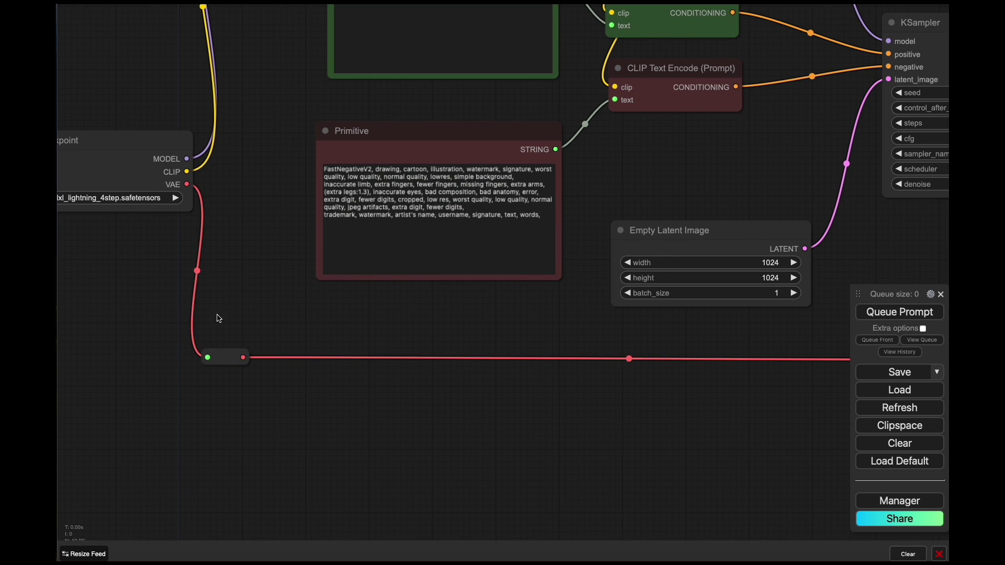
pyautogui.moveTo(590, 376); pyautogui.dragTo(152, 376)
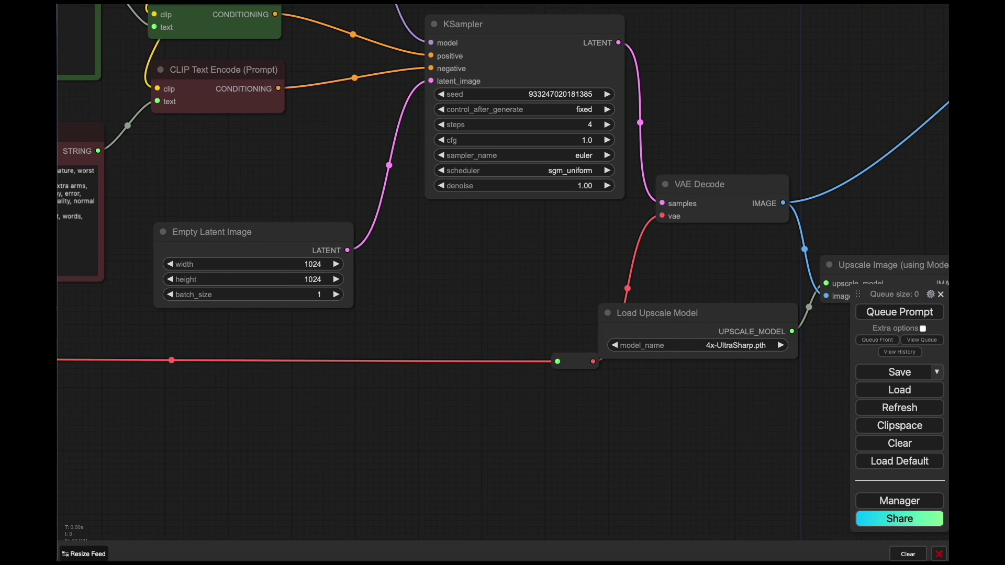
pyautogui.moveTo(323, 429); pyautogui.dragTo(972, 521)
pyautogui.scroll(2, 444, 301)
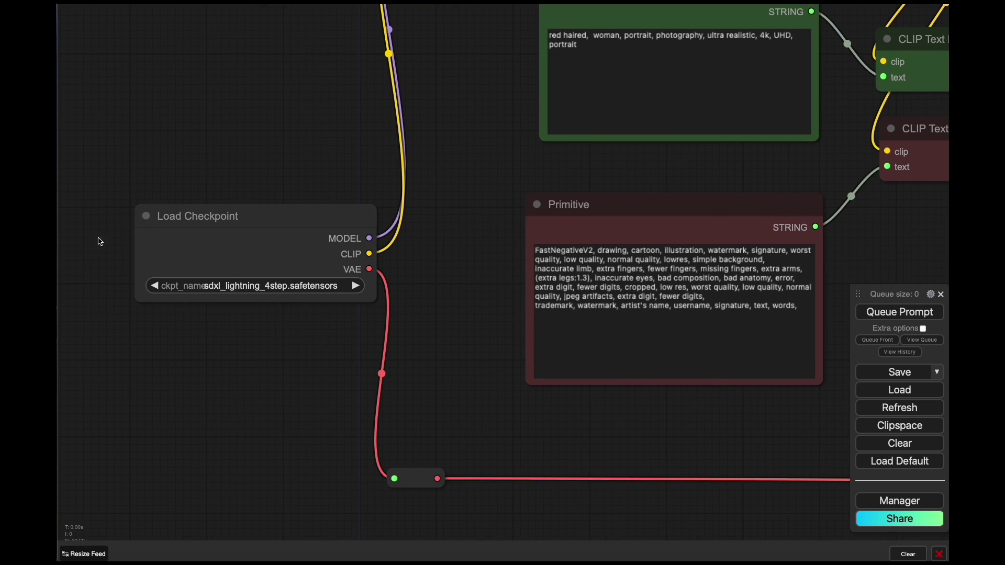
pyautogui.moveTo(432, 211); pyautogui.dragTo(194, 314)
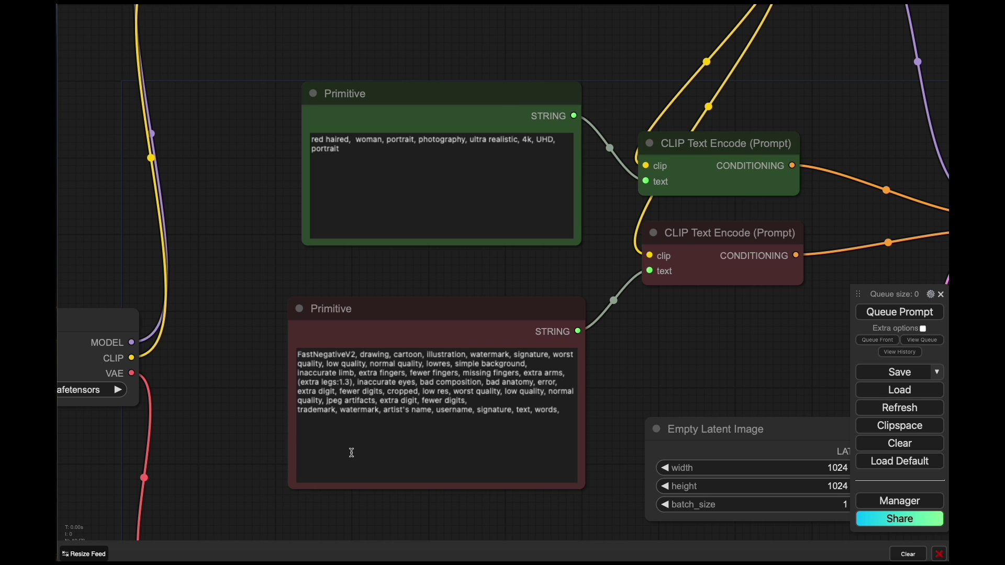
pyautogui.moveTo(453, 330); pyautogui.dragTo(471, 306)
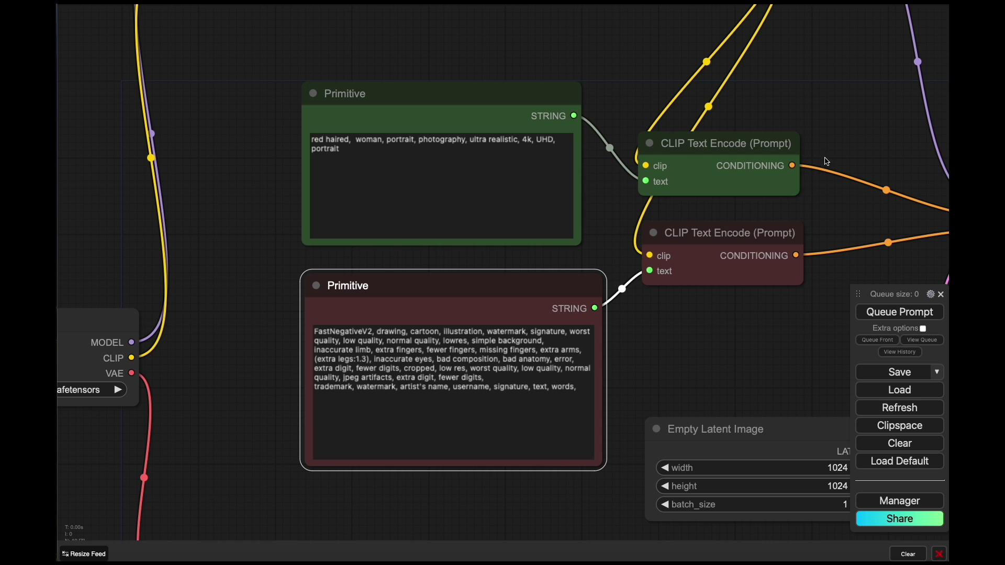
pyautogui.moveTo(827, 162); pyautogui.dragTo(349, 171)
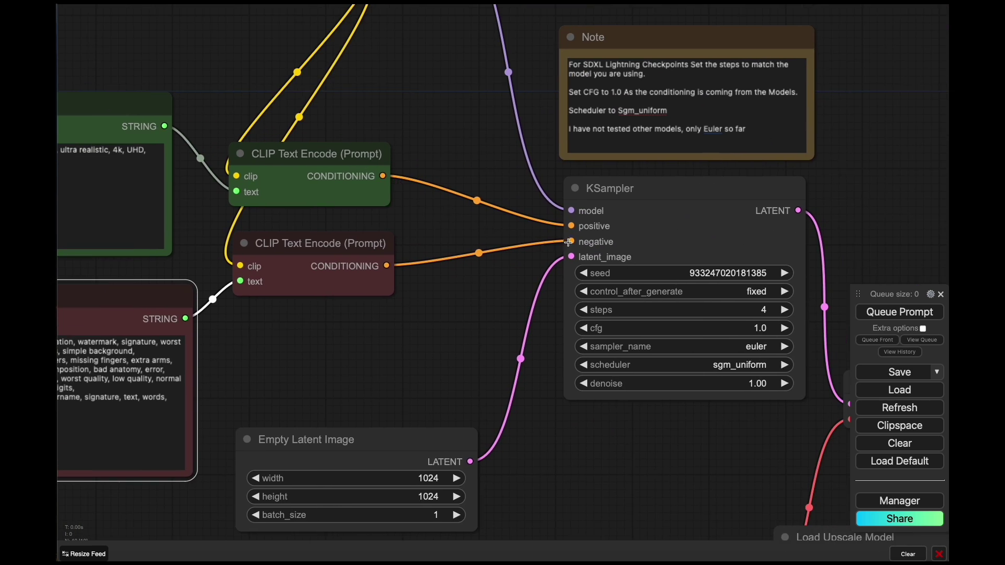
# Step: Review the KSampler's 4 steps and cfg 1.0 and the Note, ending on the Save Image node with prefix ComfyUI
pyautogui.scroll(-2, 455, 369)
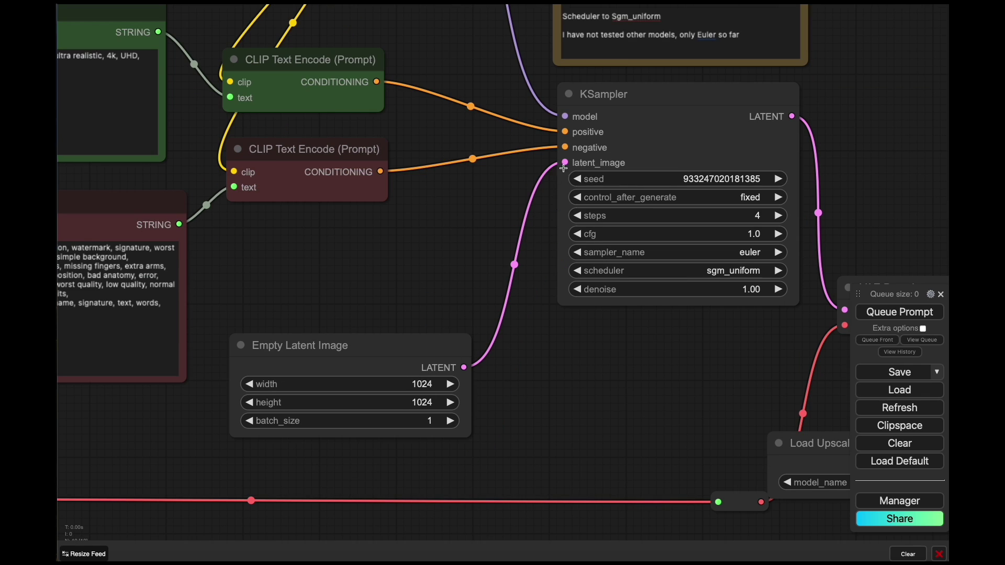
pyautogui.moveTo(477, 213); pyautogui.dragTo(228, 325)
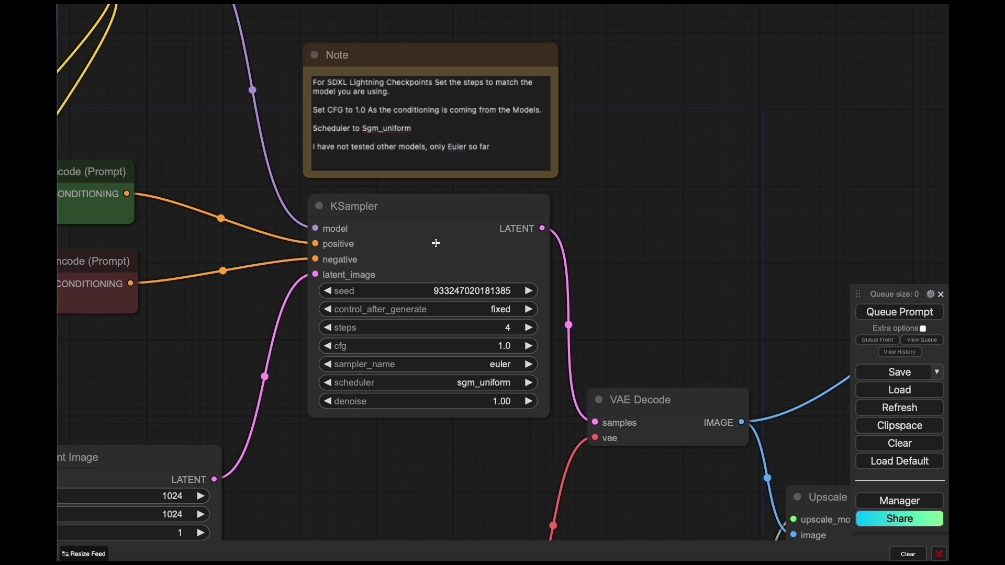
pyautogui.scroll(-2, 436, 243)
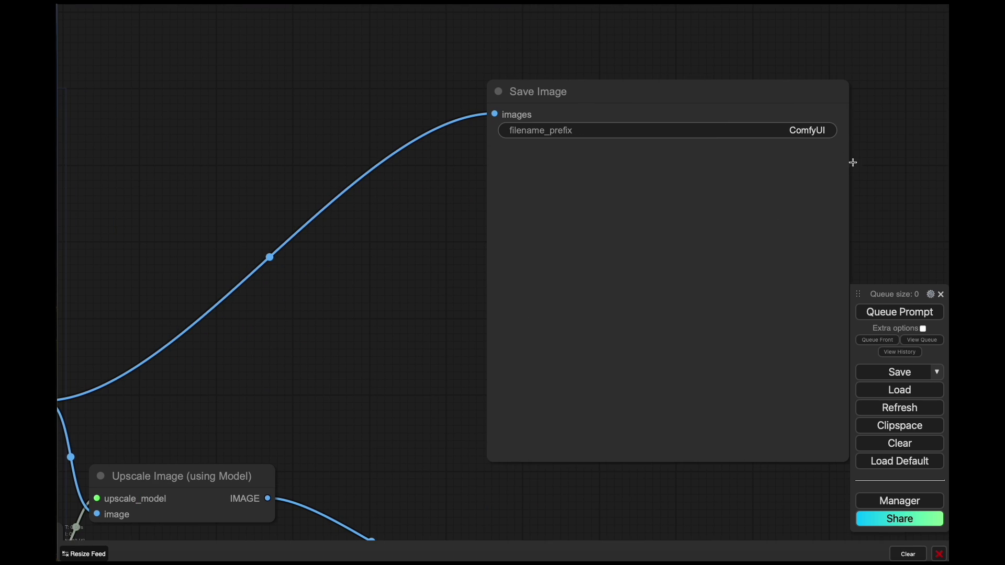
# Step: Zoom out past the KSampler and bring the second Save Image node, prefix UPXComfyUI, into view
pyautogui.moveTo(308, 310); pyautogui.dragTo(537, 277)
pyautogui.scroll(-2, 460, 296)
pyautogui.scroll(-1, 411, 294)
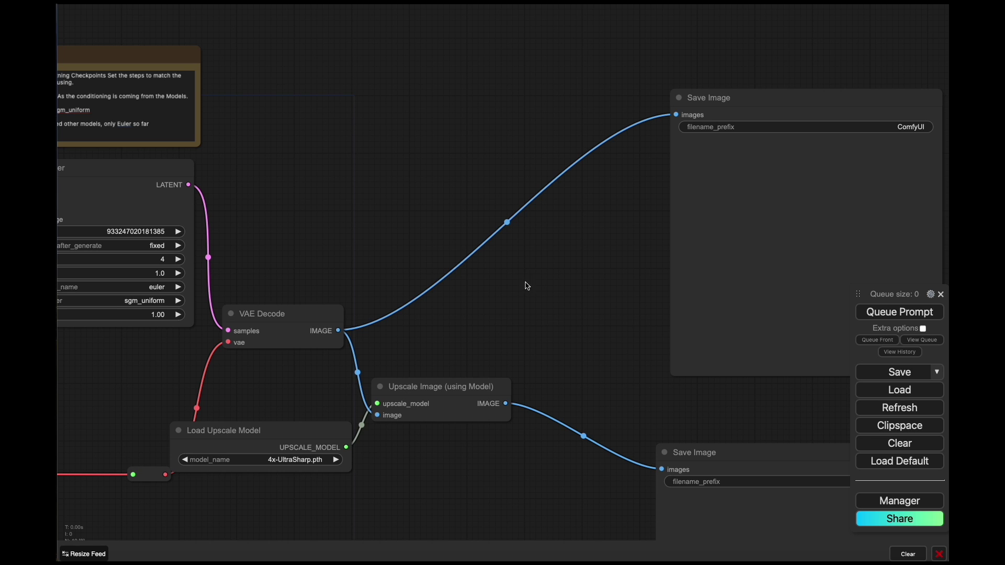
pyautogui.moveTo(470, 339); pyautogui.dragTo(496, 292)
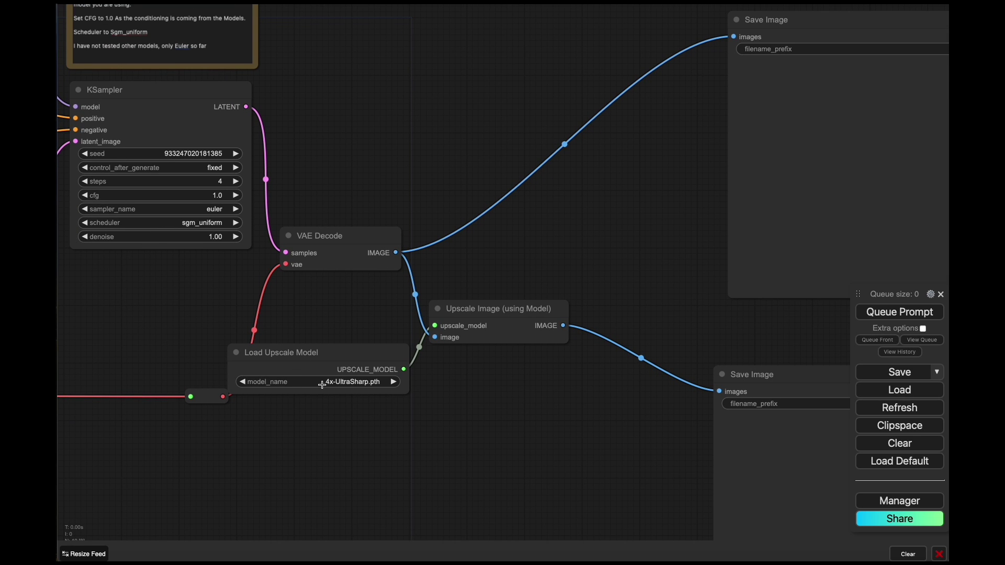
pyautogui.moveTo(514, 417); pyautogui.dragTo(340, 213)
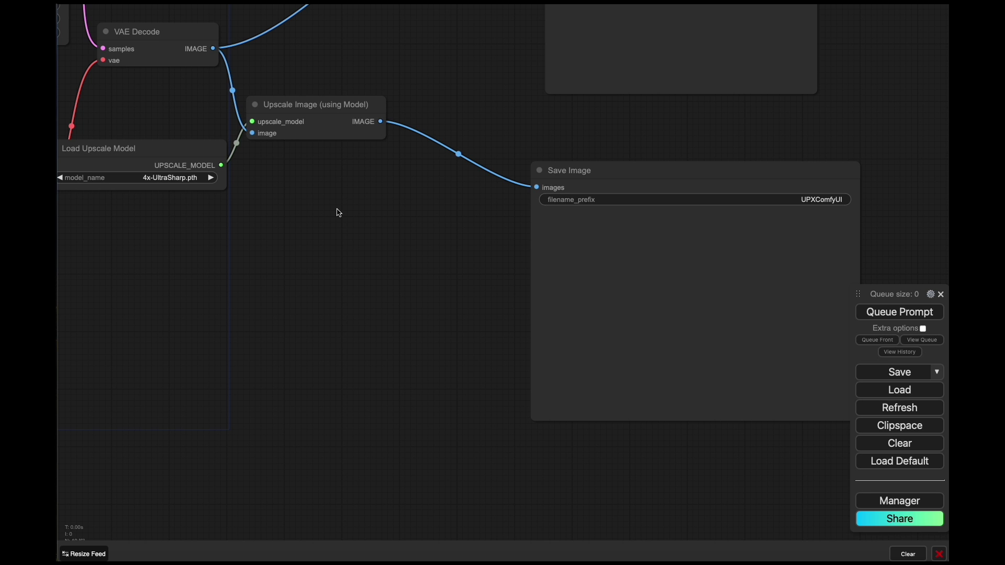
# Step: Pan across the Primitive prompts and Empty Latent settings to the KSampler, VAE Decode and upscale nodes
pyautogui.moveTo(339, 213); pyautogui.dragTo(733, 403)
pyautogui.hscroll(-5, 501, 363)
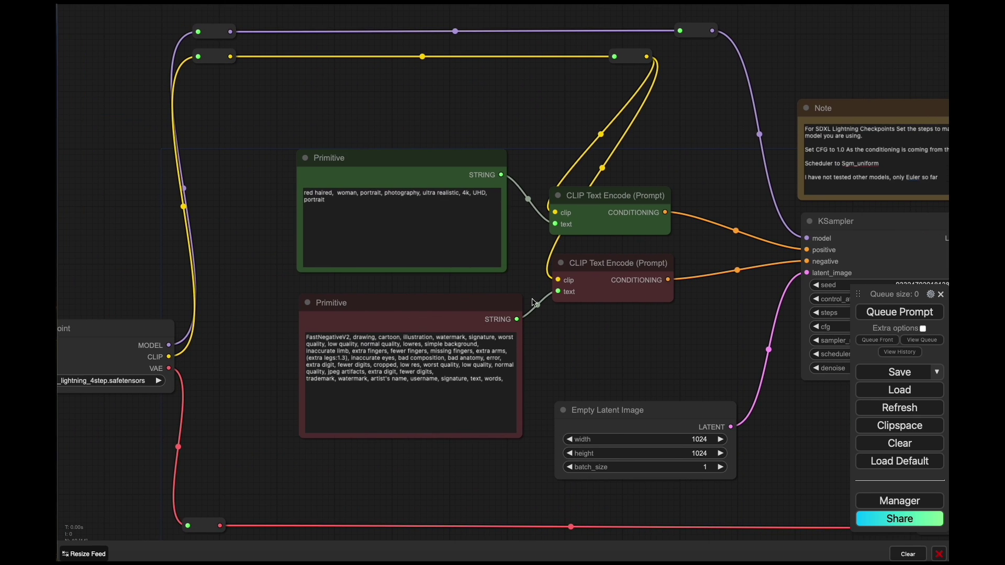
pyautogui.scroll(3, 295, 93)
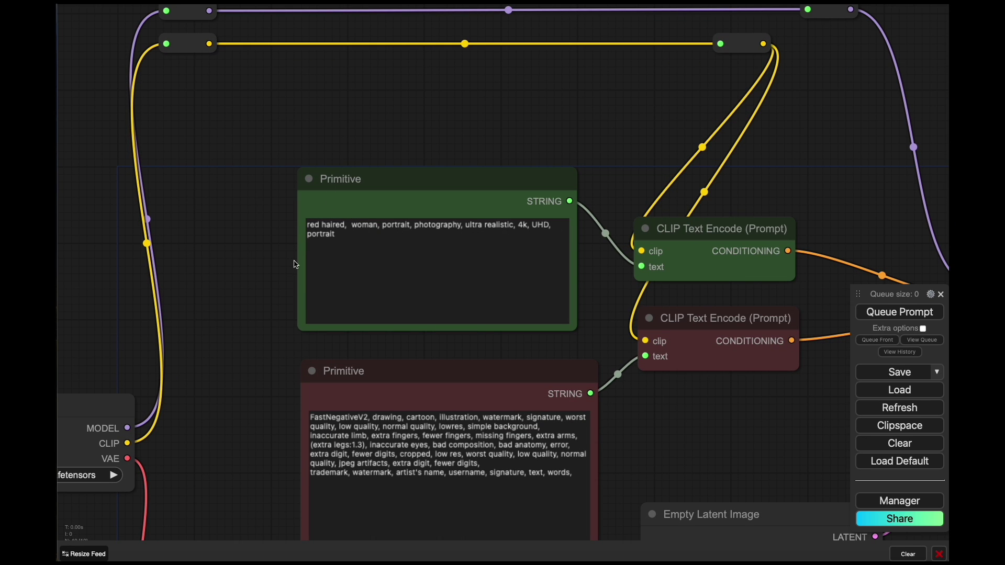
pyautogui.moveTo(274, 300); pyautogui.dragTo(262, 202)
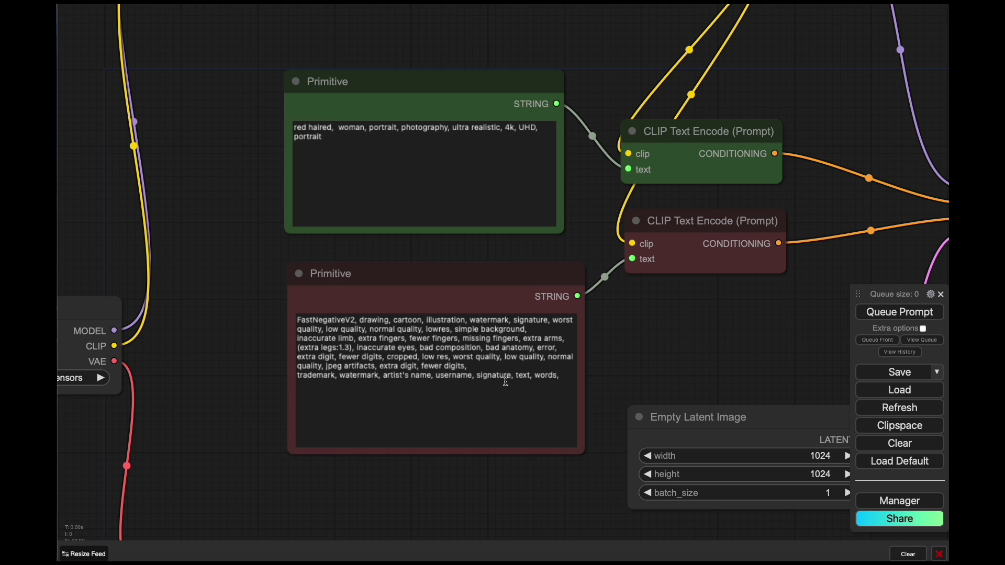
pyautogui.moveTo(693, 352); pyautogui.dragTo(451, 308)
pyautogui.moveTo(768, 414); pyautogui.dragTo(311, 425)
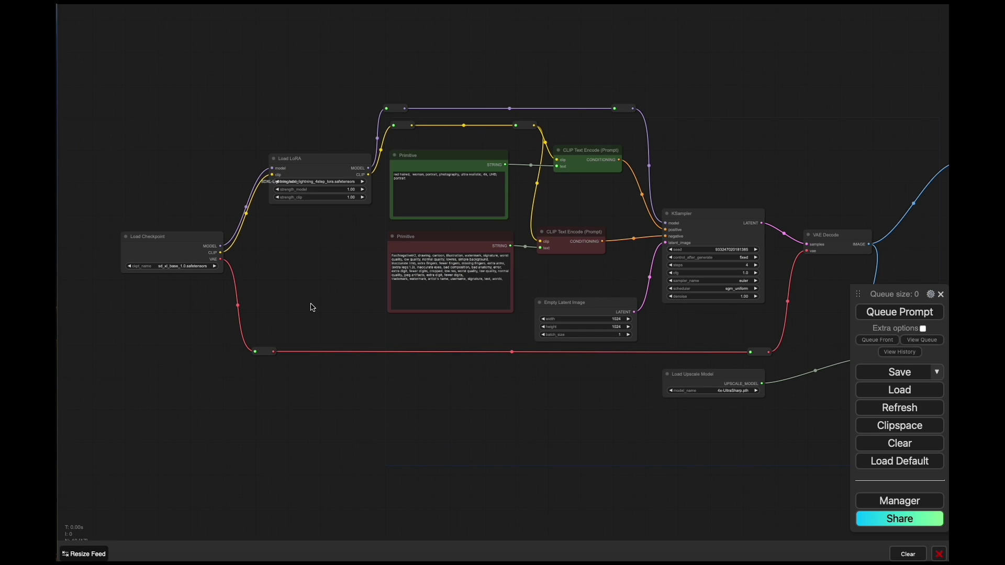
# Step: Zoom in on the Load Checkpoint and Load LoRA nodes, then move toward the KSampler settings
pyautogui.moveTo(328, 298); pyautogui.dragTo(433, 352)
pyautogui.scroll(5, 433, 346)
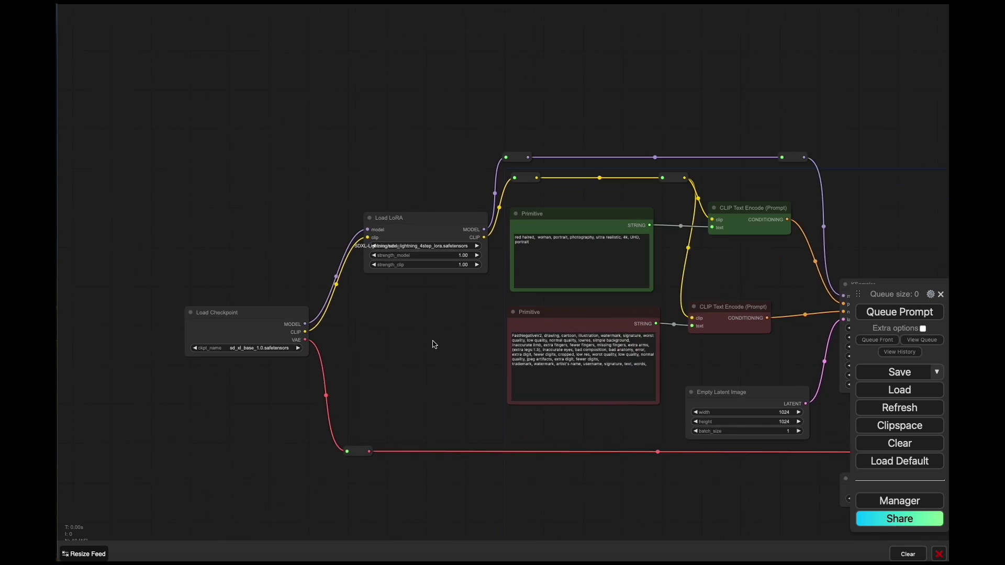
pyautogui.scroll(2, 429, 342)
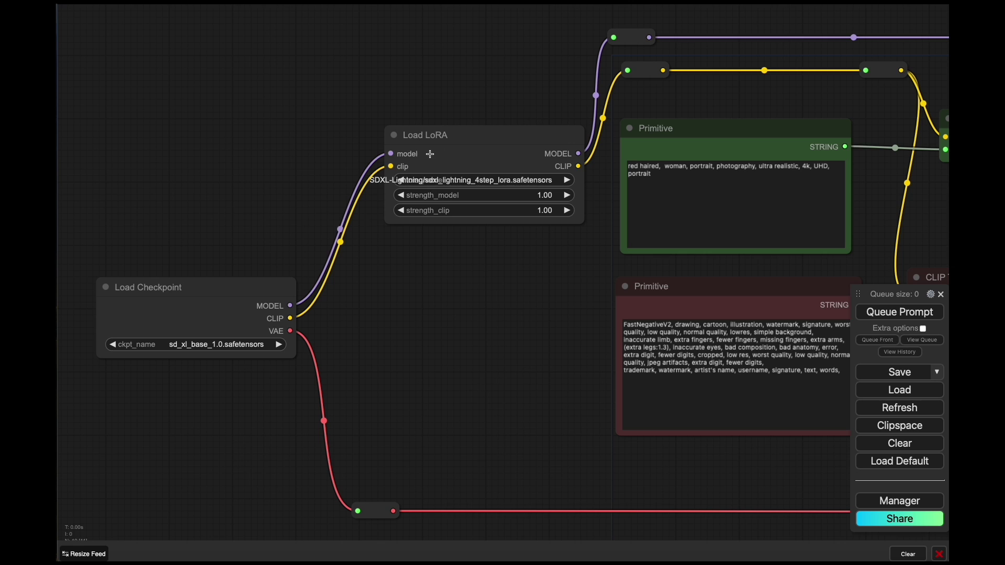
pyautogui.hscroll(10, 628, 273)
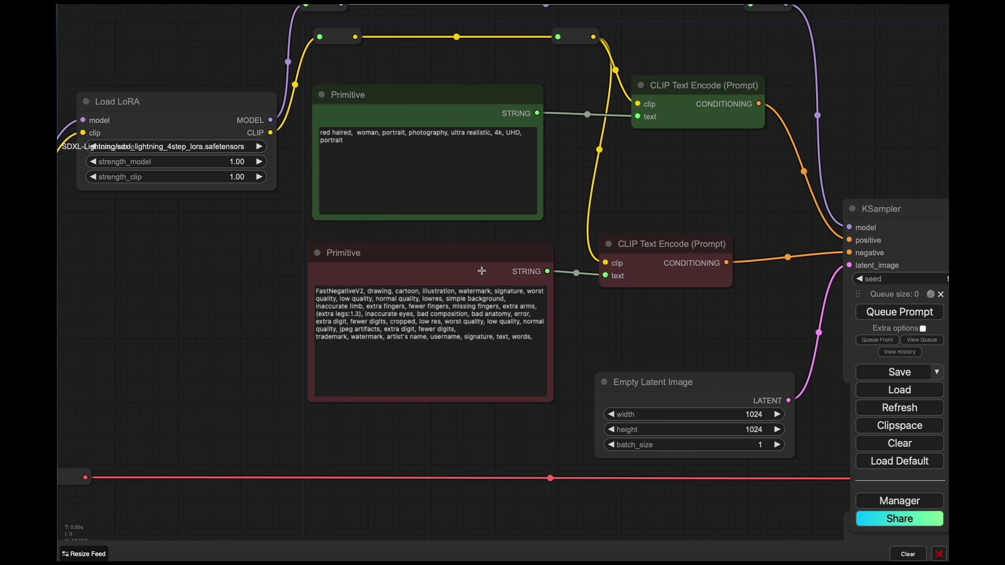
pyautogui.hscroll(-12, 243, 157)
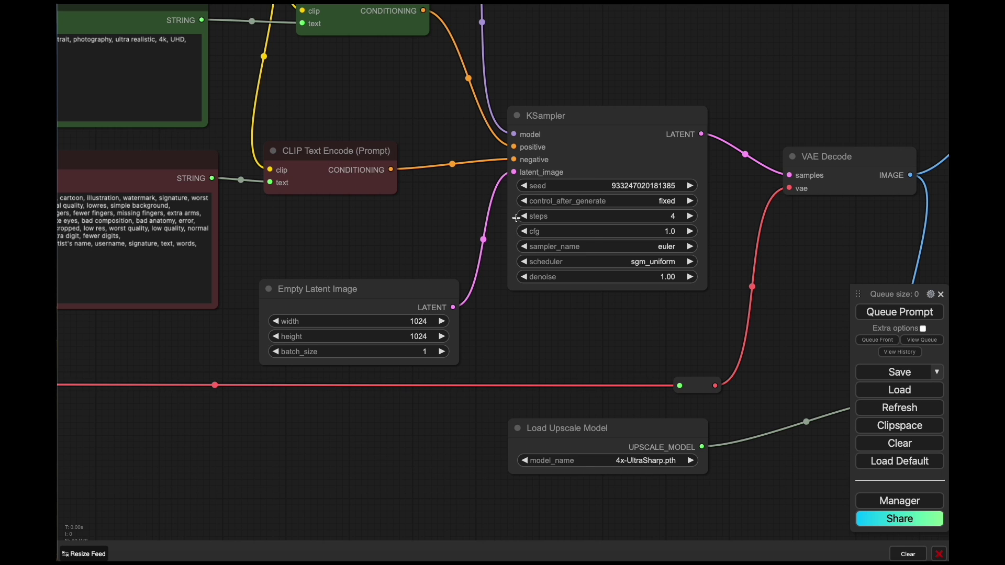
# Step: Switch the checkpoint to AAMXL.safetensors, set KSampler steps to 2, and fit the whole workflow in view
pyautogui.moveTo(516, 217); pyautogui.dragTo(426, 181)
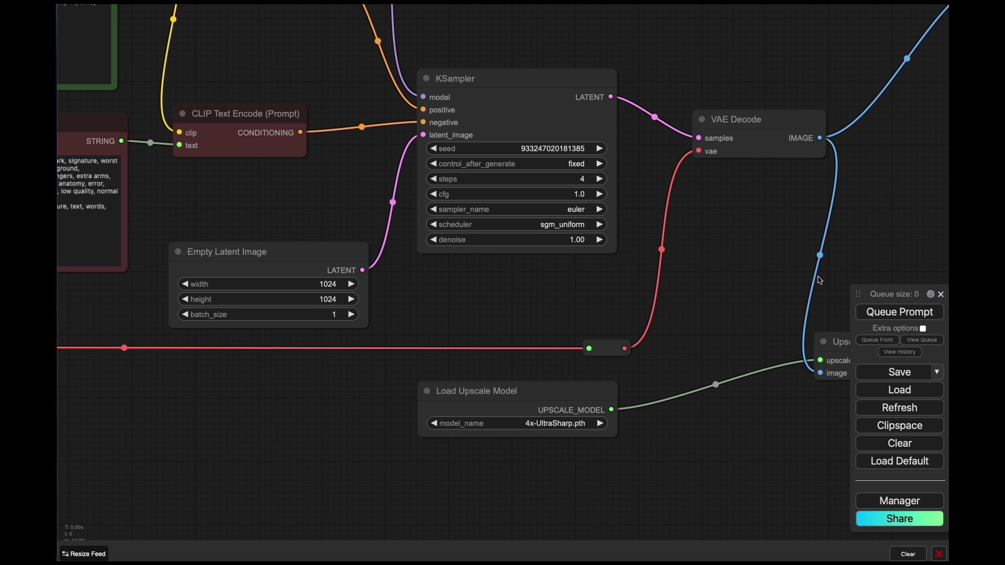
pyautogui.hscroll(-5, 820, 281)
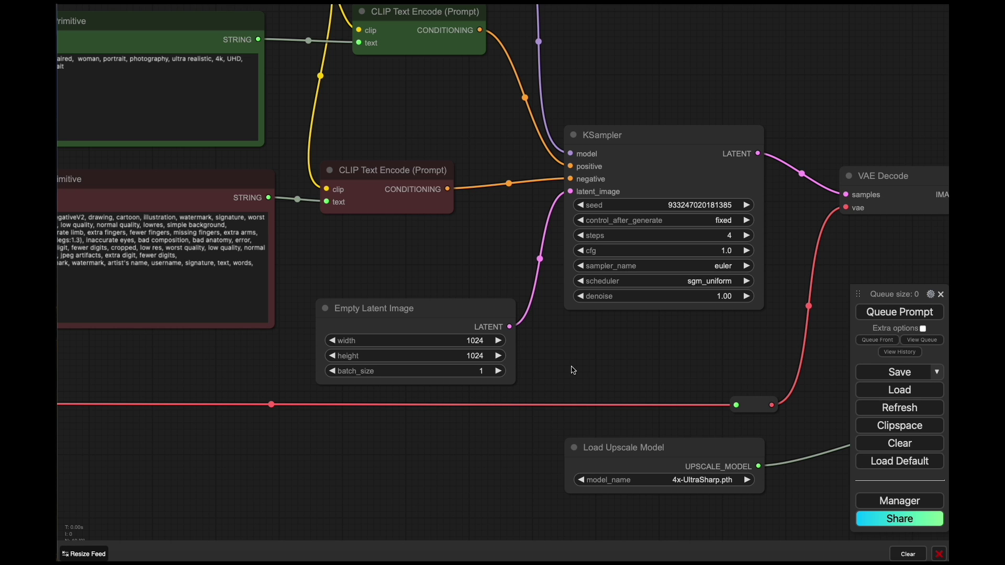
pyautogui.press('.')
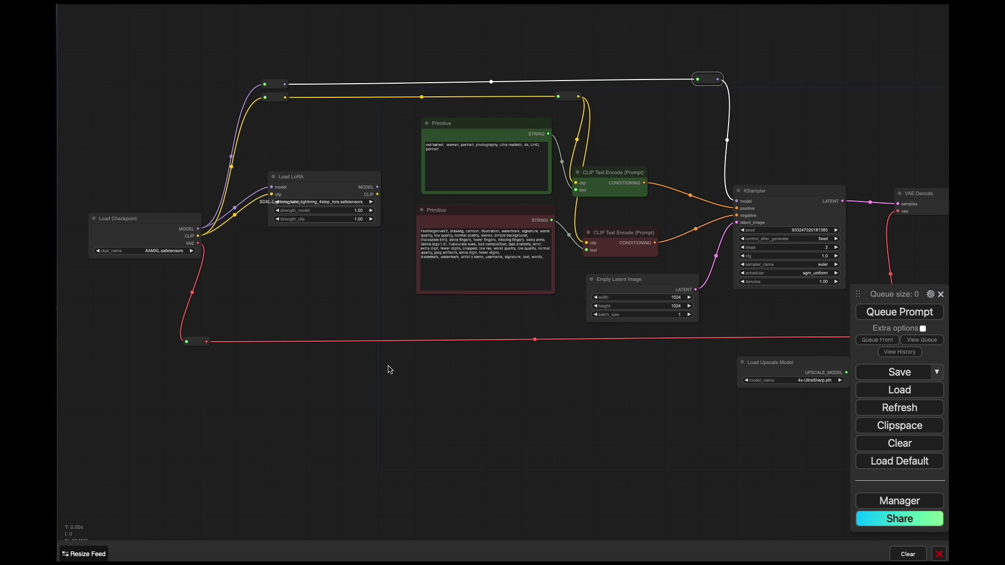
# Step: Zoom in on the AAMXL checkpoint and Lightning LoRA nodes, then move over to the 2-step KSampler
pyautogui.scroll(5, 282, 305)
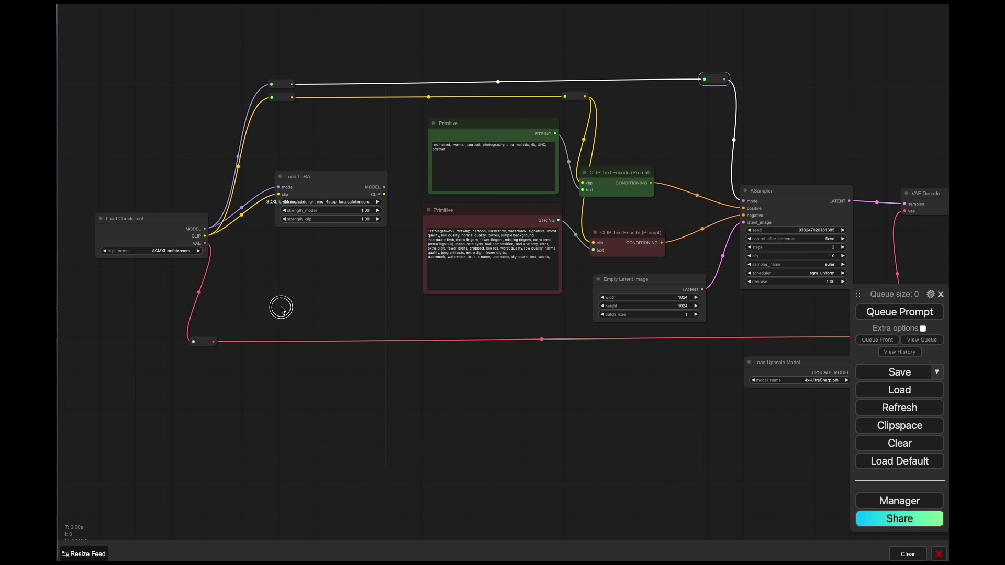
pyautogui.scroll(3, 278, 310)
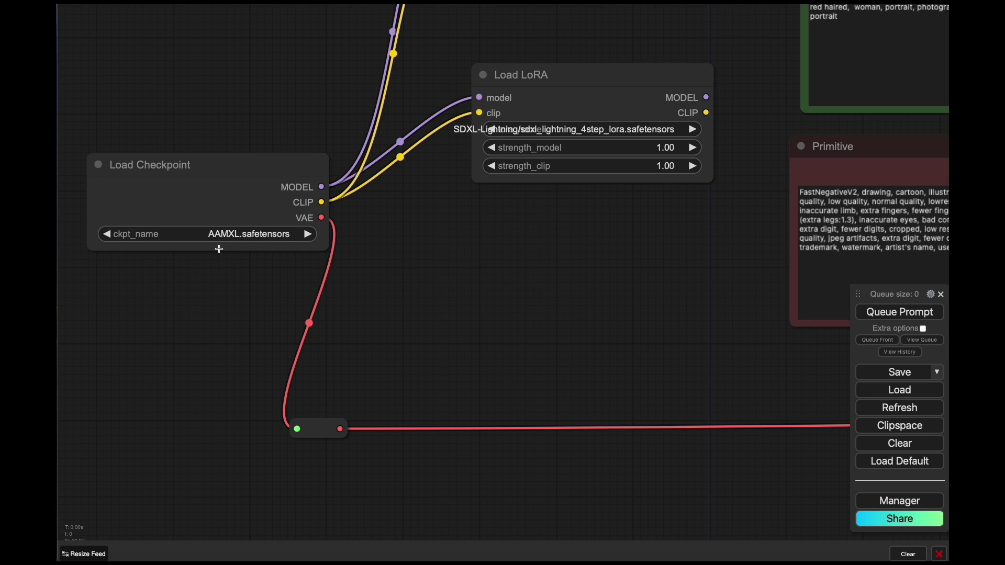
pyautogui.click(498, 251)
pyautogui.moveTo(497, 250); pyautogui.dragTo(318, 299)
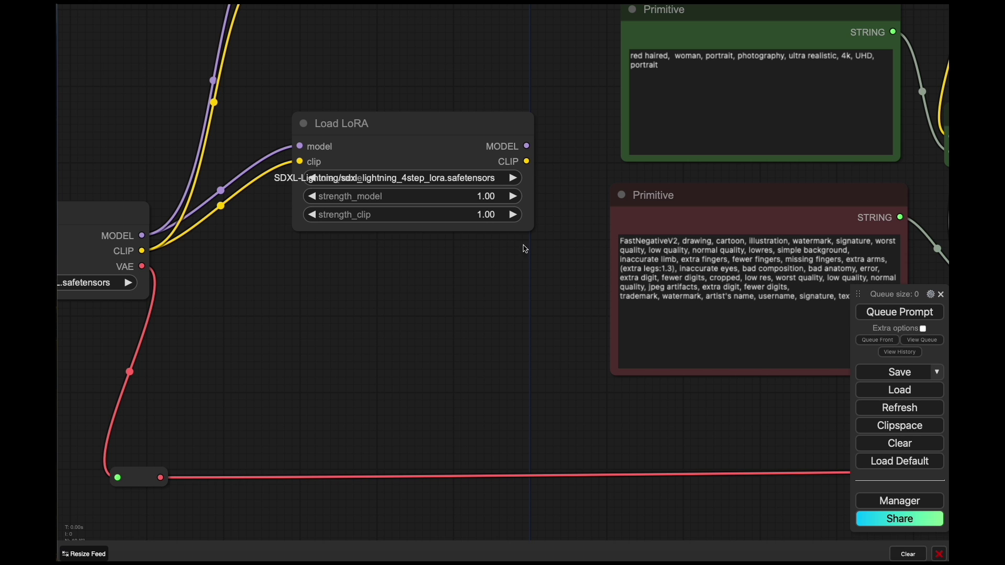
pyautogui.hscroll(5, 364, 287)
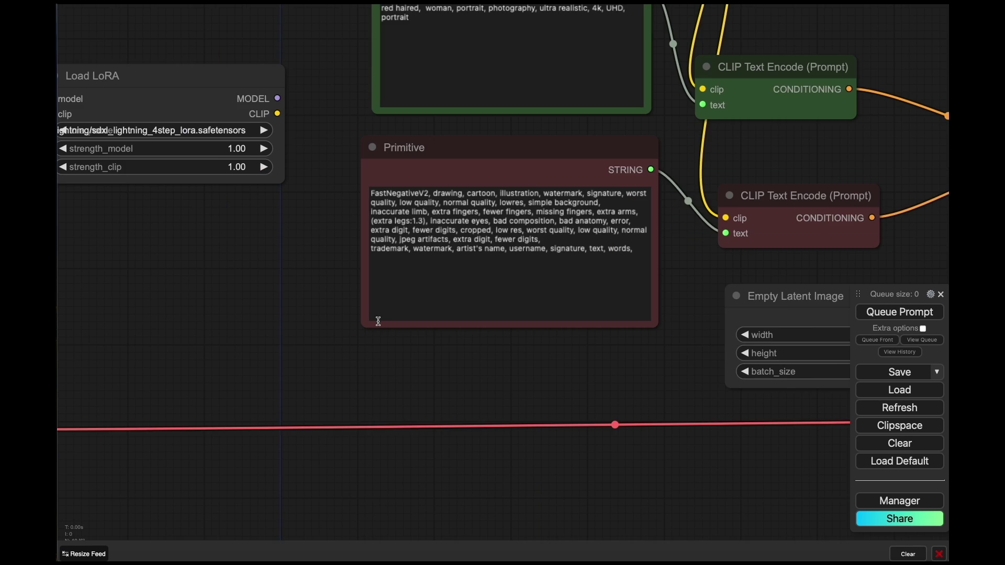
pyautogui.scroll(-3, 377, 320)
pyautogui.hscroll(5, 436, 400)
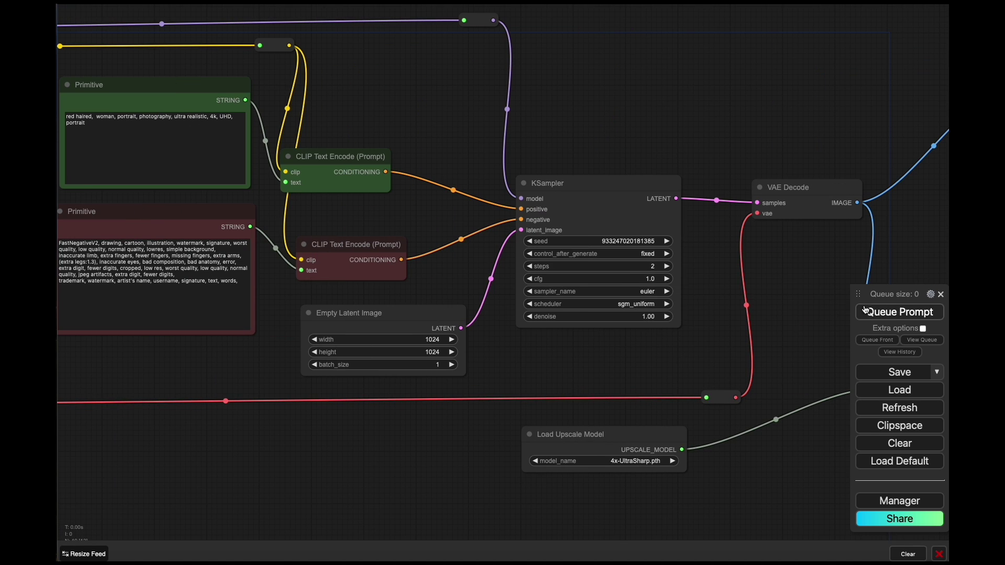